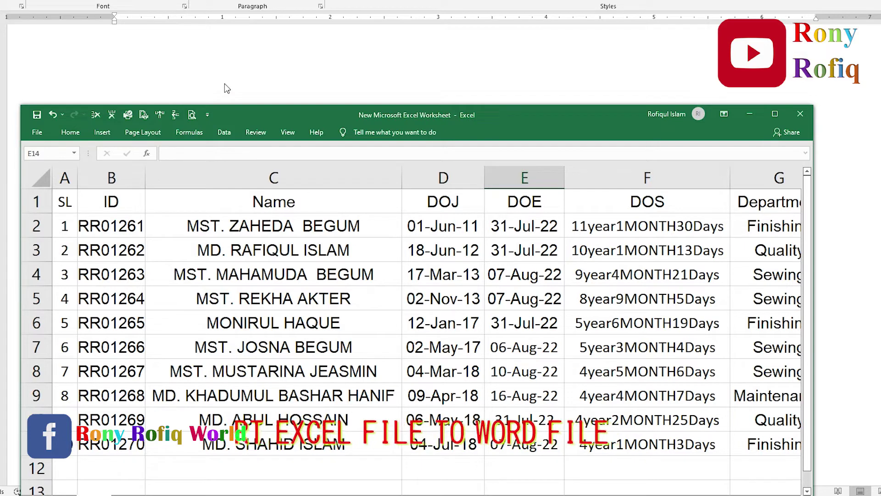
Step: Select the Excel employee table from the SL header in A1 through Team, down to row 11
{"action": "left_click", "coordinate": [273, 277]}
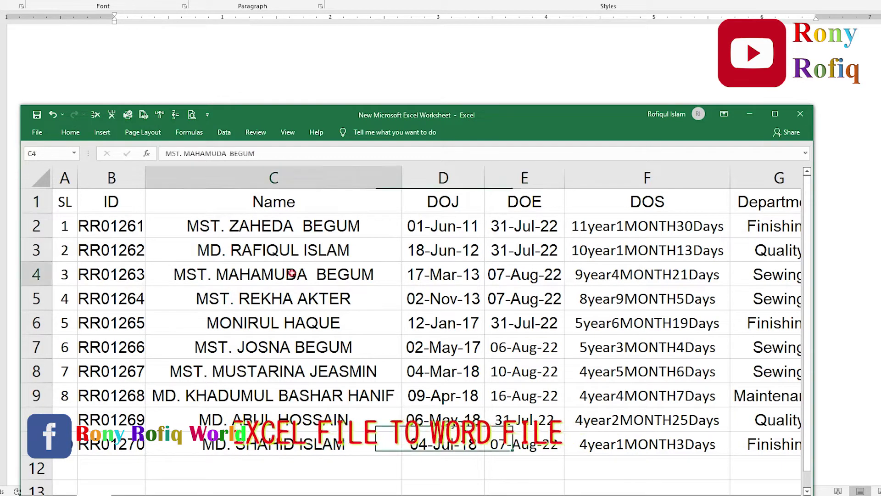
{"action": "mouse_move", "coordinate": [69, 204]}
{"action": "left_mouse_down"}
{"action": "mouse_move", "coordinate": [519, 231]}
{"action": "mouse_move", "coordinate": [799, 419]}
{"action": "mouse_move", "coordinate": [879, 413]}
{"action": "left_mouse_up"}
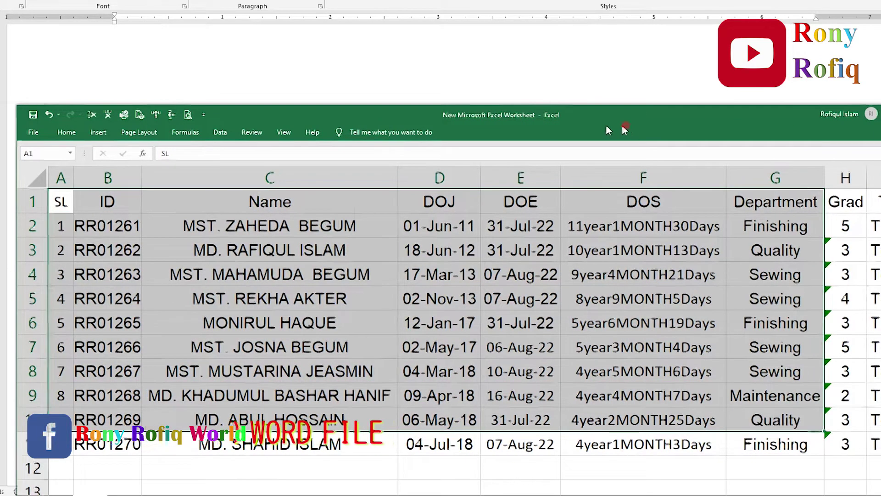
{"action": "left_click_drag", "start_coordinate": [622, 125], "coordinate": [558, 122]}
{"action": "left_click", "coordinate": [108, 228]}
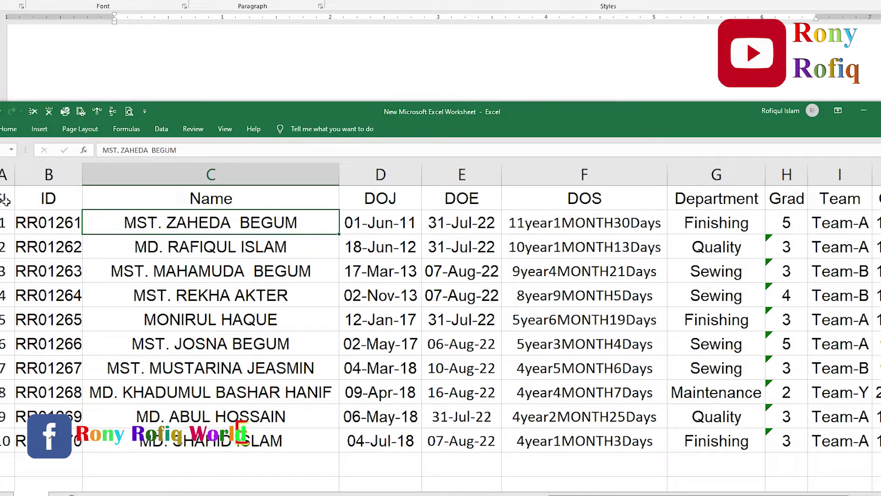
{"action": "left_click_drag", "start_coordinate": [3, 199], "coordinate": [834, 242]}
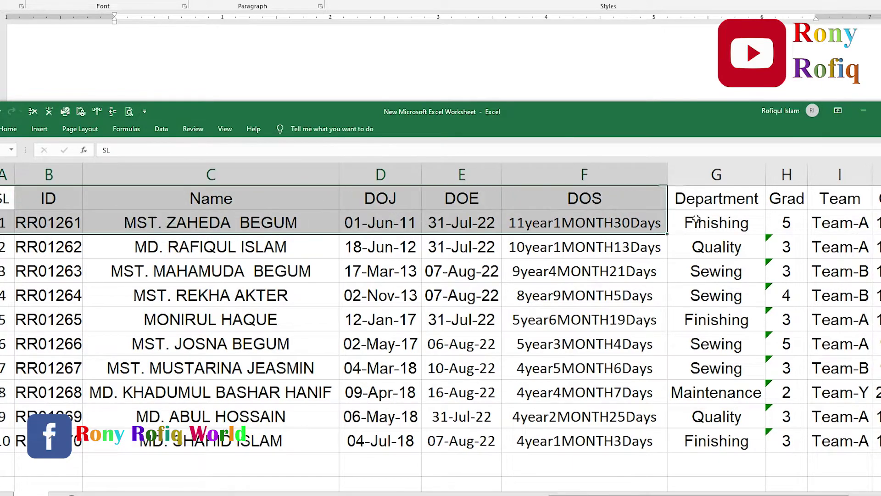
{"action": "left_click_drag", "start_coordinate": [833, 242], "coordinate": [833, 441]}
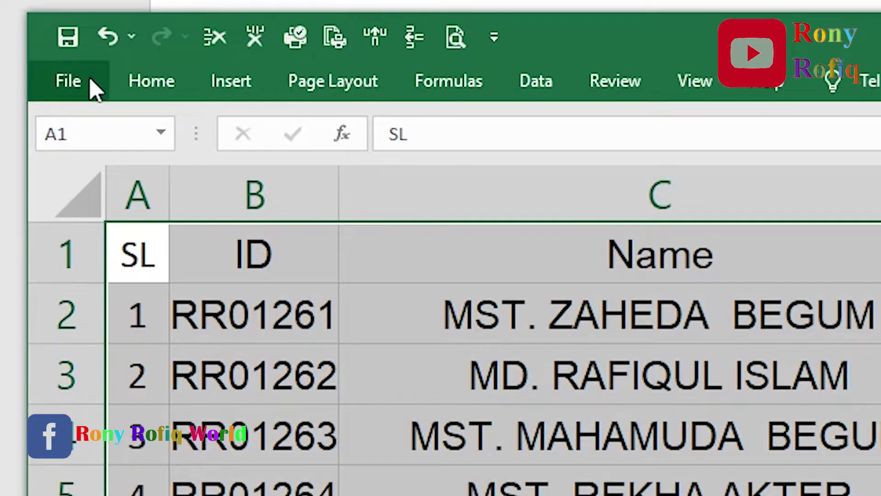
Step: Copy the selected table and bring the blank Word document to the front
{"action": "left_click", "coordinate": [150, 87]}
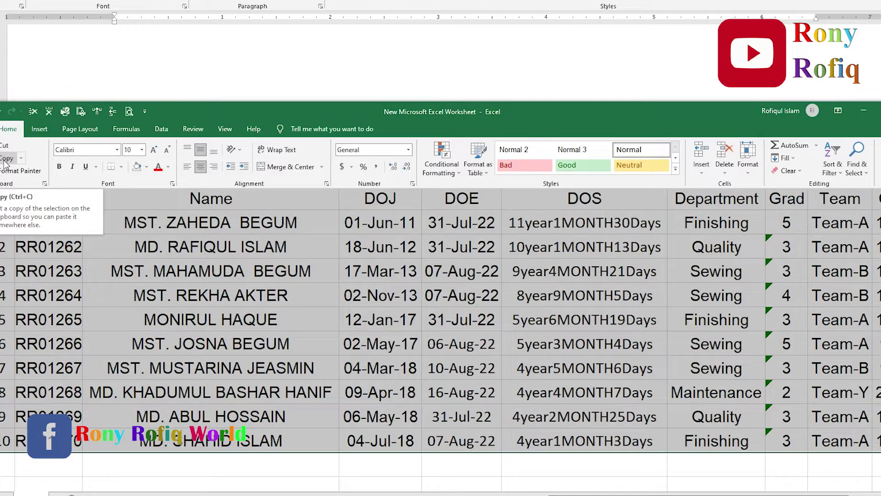
{"action": "left_click", "coordinate": [4, 161]}
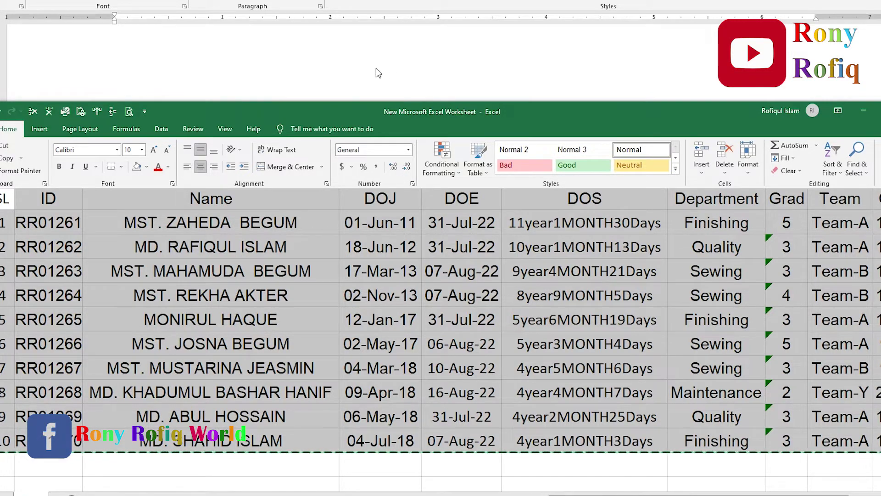
{"action": "left_click", "coordinate": [338, 60]}
{"action": "key", "text": "ctrl+v"}
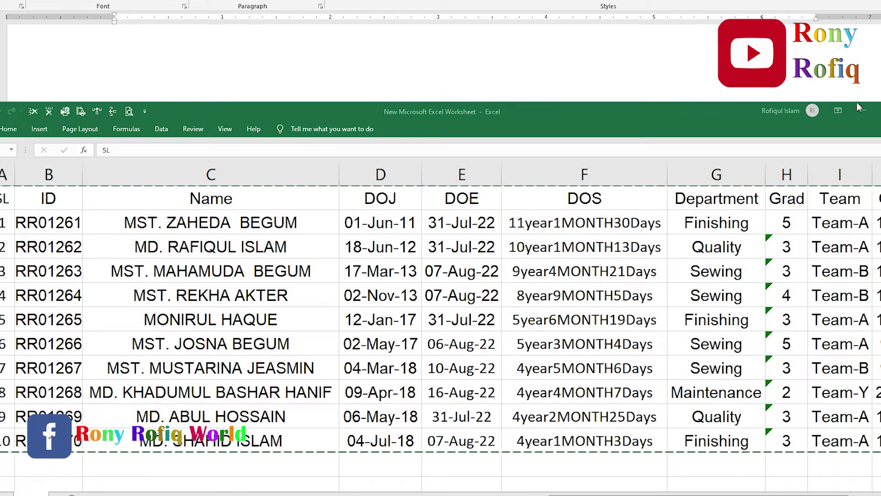
{"action": "left_click", "coordinate": [863, 110]}
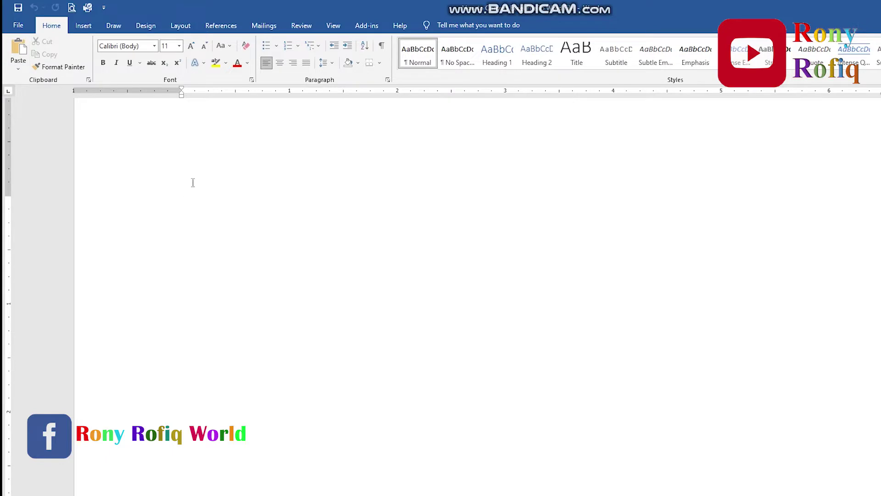
Step: Paste the employee table onto the blank Word page using the document's own styles
{"action": "right_click", "coordinate": [189, 203]}
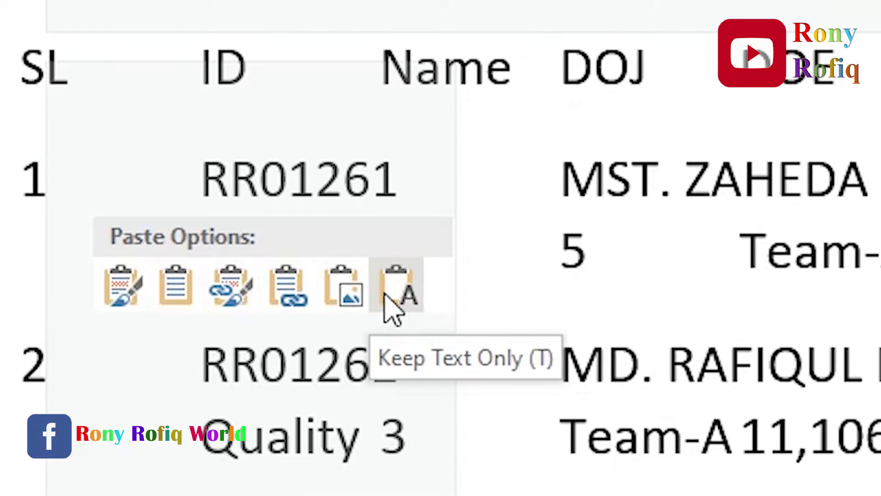
{"action": "left_click", "coordinate": [168, 297]}
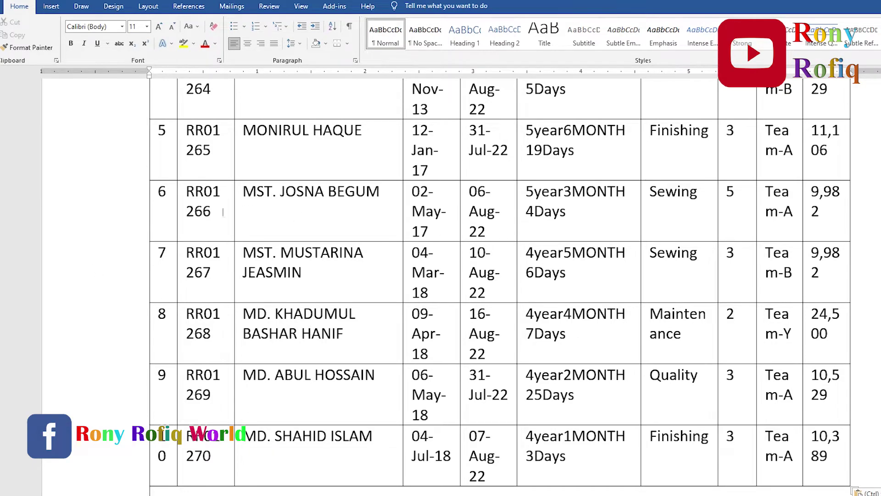
Step: Return to the top of the page and review the Layout orientation options, keeping portrait
{"action": "scroll", "coordinate": [572, 264], "scroll_direction": "up", "scroll_amount": 1}
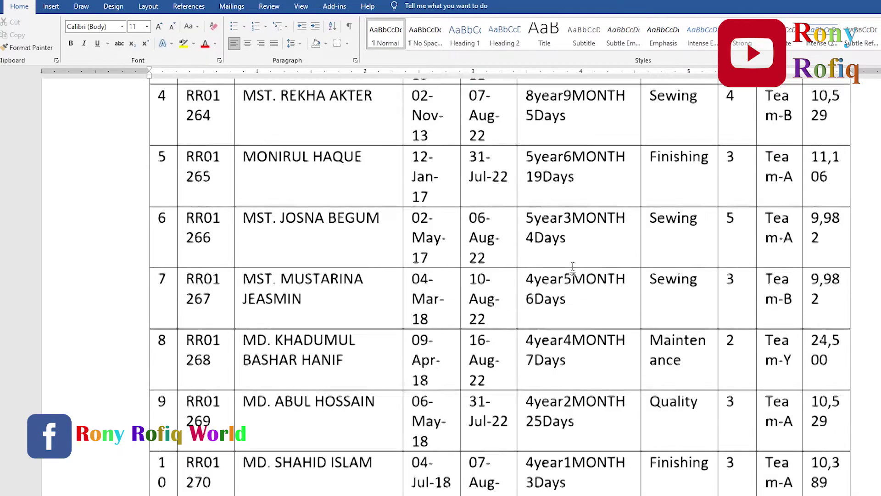
{"action": "scroll", "coordinate": [572, 262], "scroll_direction": "up", "scroll_amount": 2}
{"action": "scroll", "coordinate": [569, 261], "scroll_direction": "up", "scroll_amount": 2}
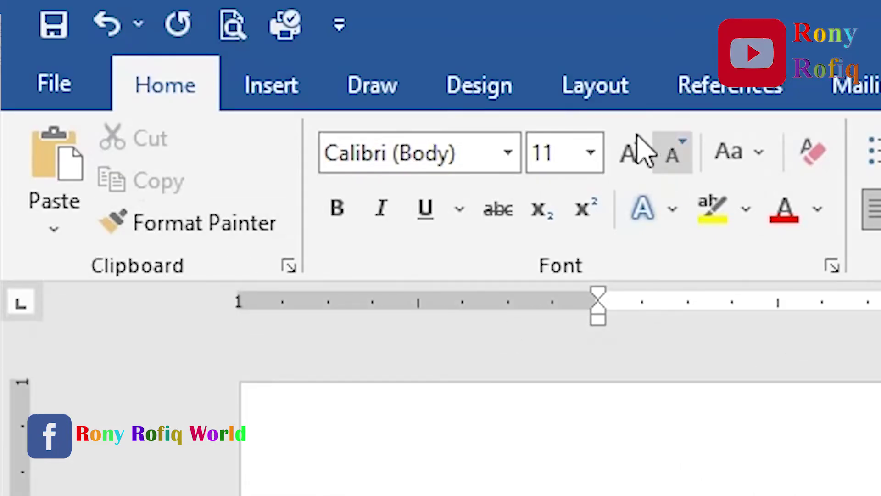
{"action": "left_click", "coordinate": [619, 97]}
{"action": "left_click", "coordinate": [198, 211]}
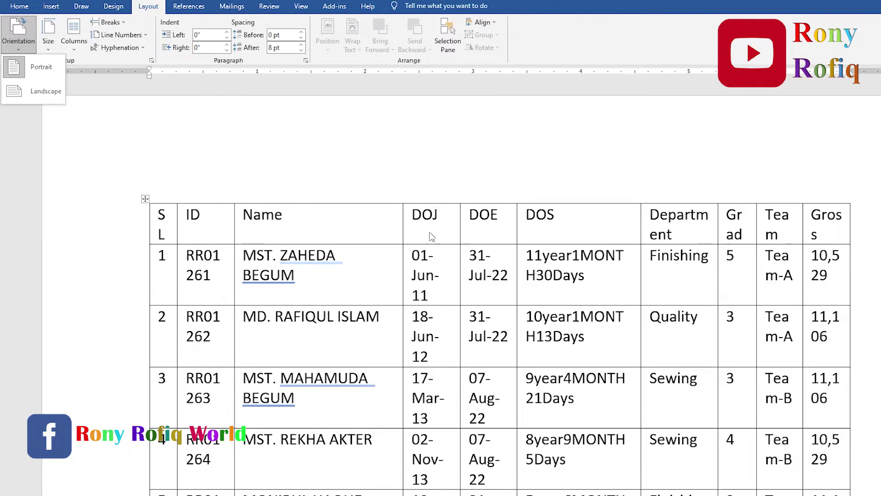
{"action": "left_click", "coordinate": [348, 226]}
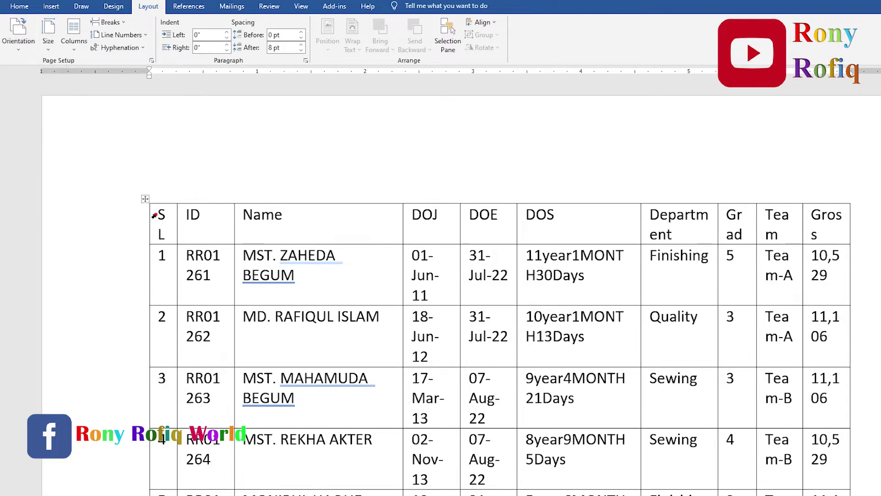
Step: Select the whole pasted table and set its paragraph Spacing After to 0 pt
{"action": "left_click_drag", "start_coordinate": [154, 215], "coordinate": [615, 494]}
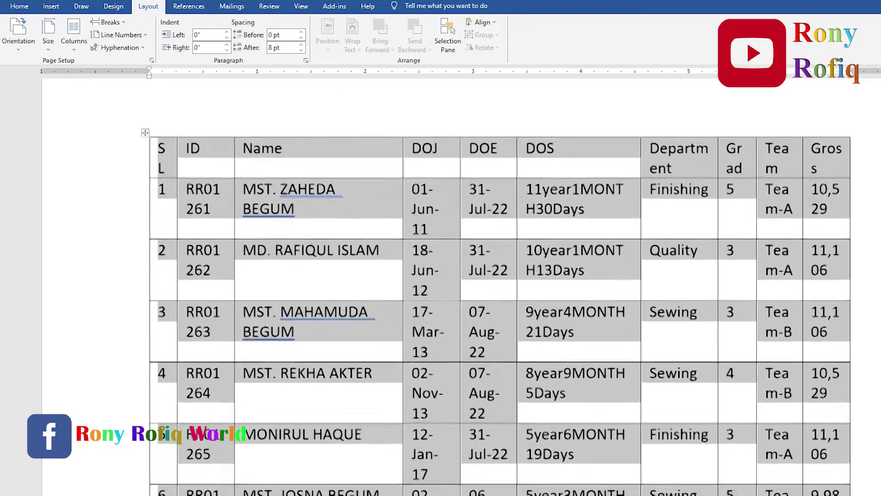
{"action": "scroll", "coordinate": [461, 287], "scroll_direction": "down", "scroll_amount": 1}
{"action": "scroll", "coordinate": [461, 287], "scroll_direction": "down", "scroll_amount": 2}
{"action": "scroll", "coordinate": [461, 287], "scroll_direction": "down", "scroll_amount": 1}
{"action": "scroll", "coordinate": [461, 287], "scroll_direction": "down", "scroll_amount": 1}
{"action": "type", "text": "0"}
{"action": "key", "text": "Return"}
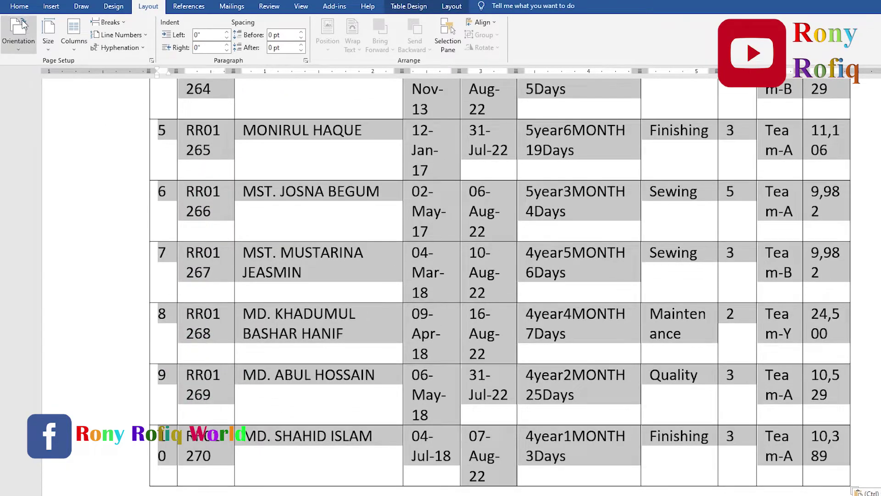
Step: Shrink the table text to 8 pt Calibri with Decrease Font Size, then deselect
{"action": "left_click", "coordinate": [19, 6]}
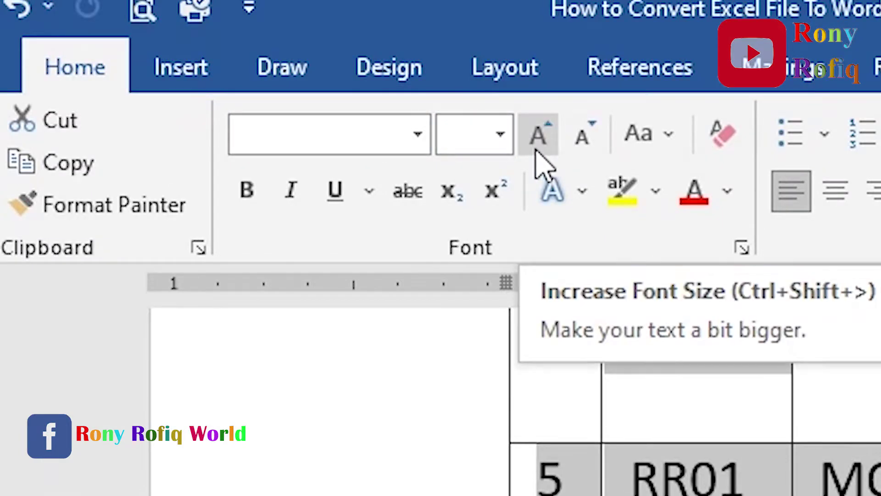
{"action": "left_click", "coordinate": [587, 137]}
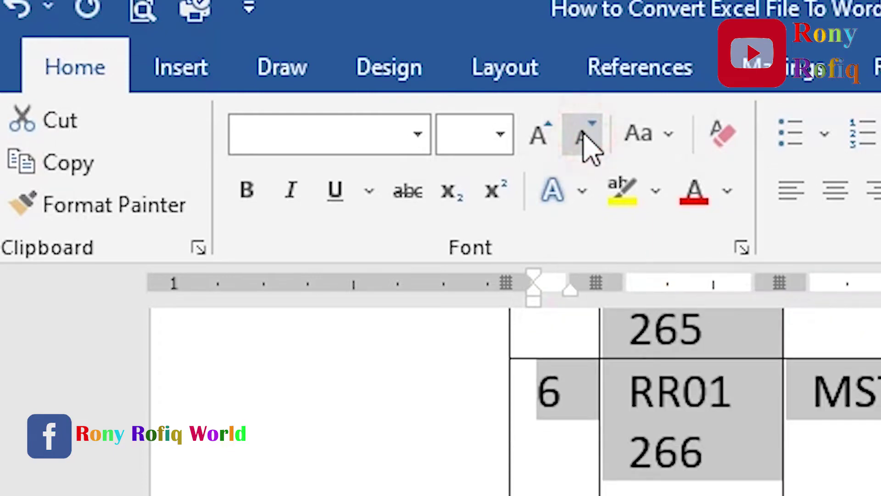
{"action": "left_click", "coordinate": [585, 138]}
{"action": "left_click", "coordinate": [584, 137]}
{"action": "left_click", "coordinate": [583, 137]}
{"action": "scroll", "coordinate": [514, 399], "scroll_direction": "up", "scroll_amount": 5}
{"action": "left_click", "coordinate": [798, 436]}
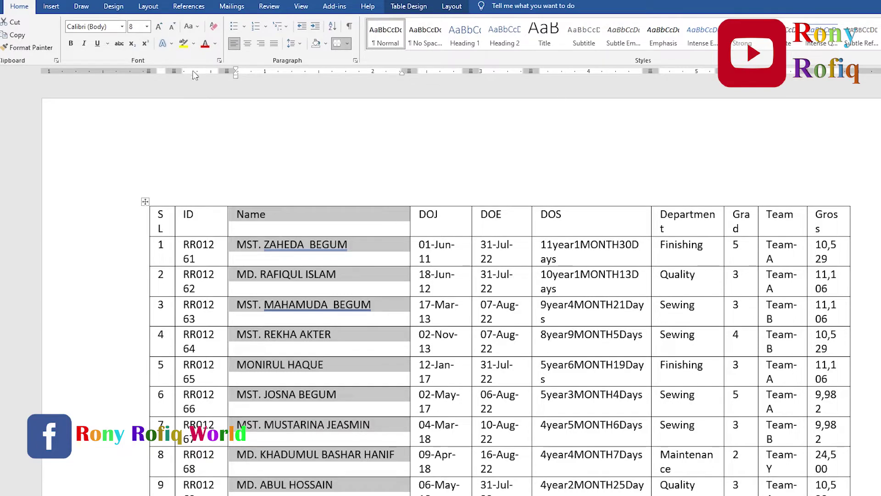
Step: Widen the table and shift the Name/DOJ border so DOJ dates fit on one line
{"action": "left_click_drag", "start_coordinate": [153, 74], "coordinate": [105, 73]}
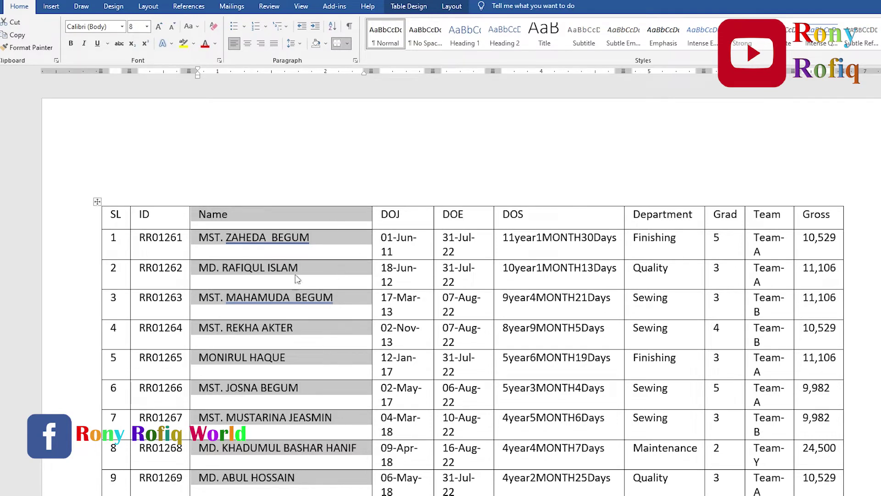
{"action": "left_click", "coordinate": [316, 243]}
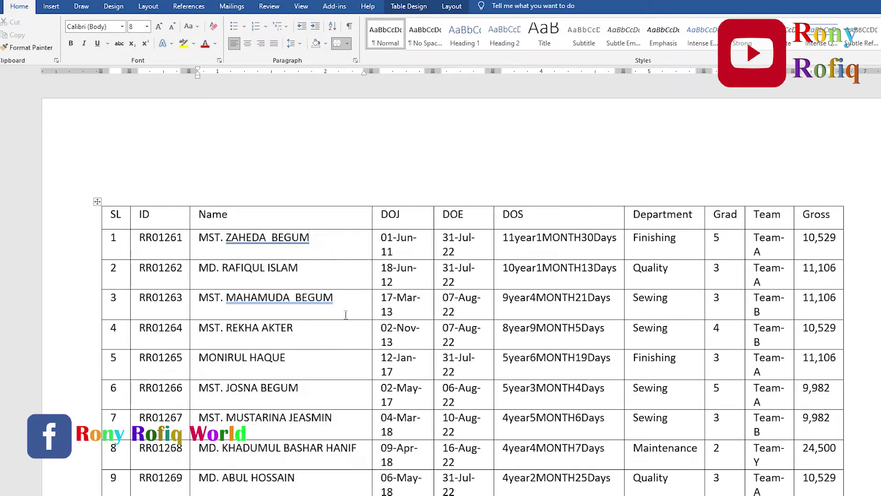
{"action": "left_click_drag", "start_coordinate": [841, 71], "coordinate": [878, 71]}
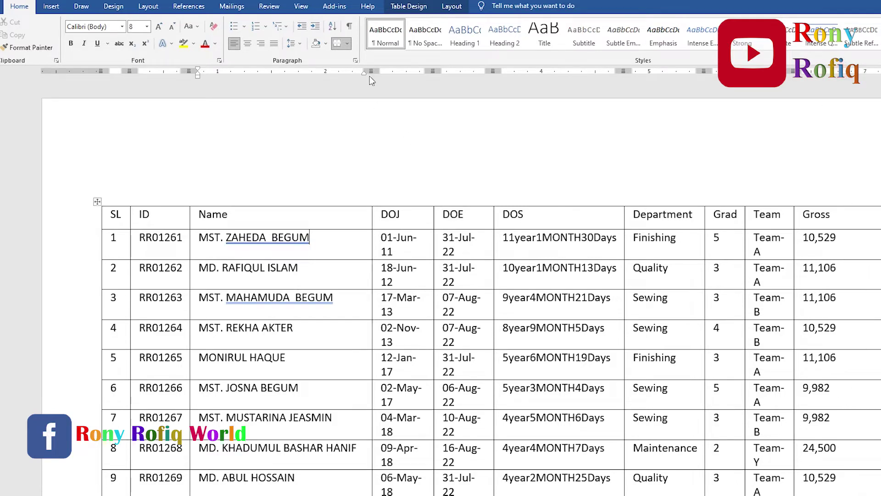
{"action": "left_click_drag", "start_coordinate": [371, 72], "coordinate": [360, 71]}
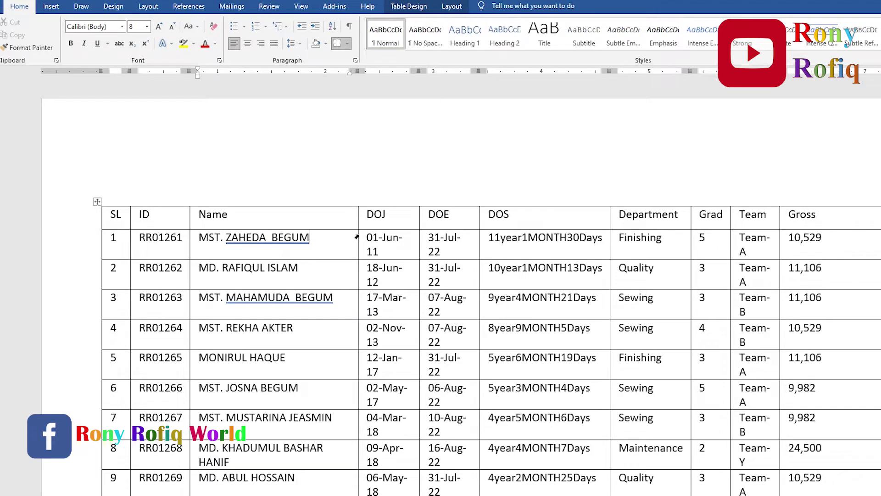
{"action": "left_click_drag", "start_coordinate": [358, 232], "coordinate": [352, 233]}
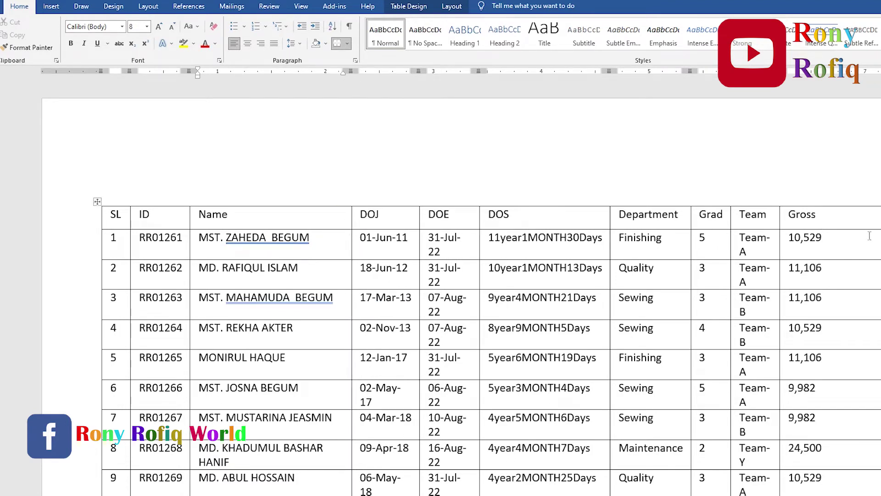
Step: Widen the Team, Grad, Department, DOS and DOE columns so their entries fit on single lines
{"action": "left_click_drag", "start_coordinate": [779, 219], "coordinate": [817, 220]}
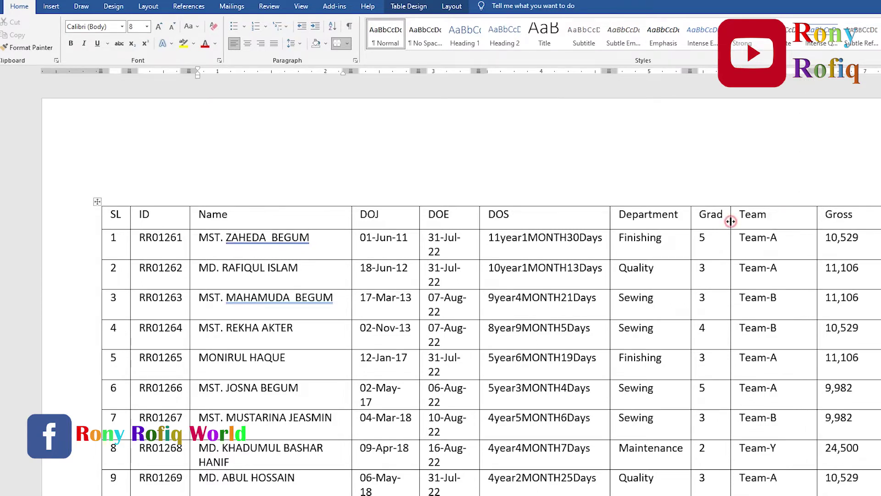
{"action": "left_click_drag", "start_coordinate": [731, 222], "coordinate": [757, 222]}
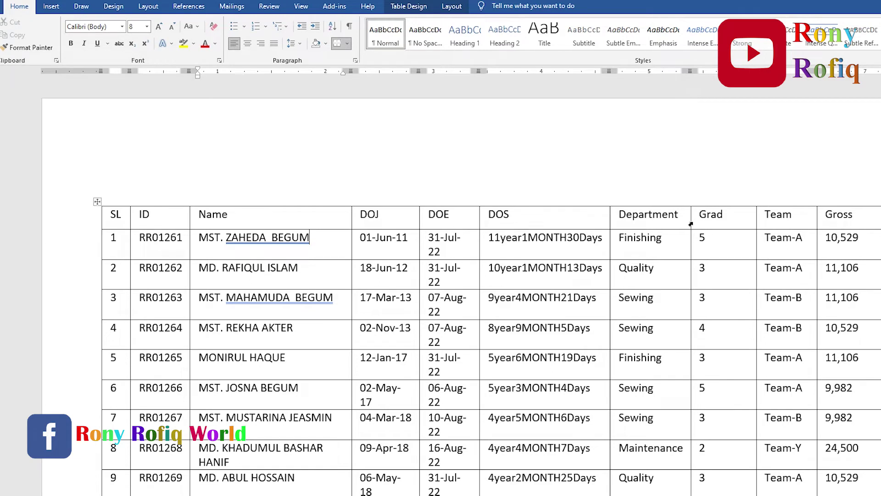
{"action": "left_click_drag", "start_coordinate": [691, 219], "coordinate": [709, 220]}
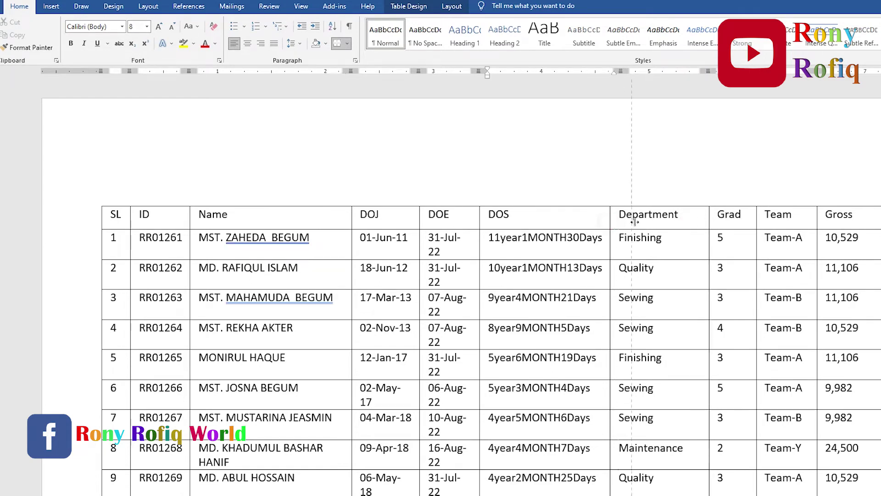
{"action": "left_click_drag", "start_coordinate": [610, 221], "coordinate": [642, 221]}
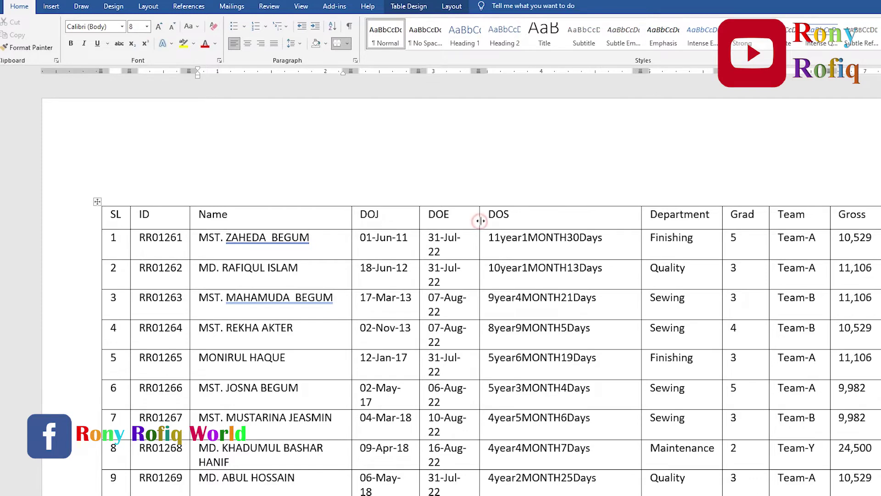
{"action": "left_click_drag", "start_coordinate": [479, 223], "coordinate": [500, 223]}
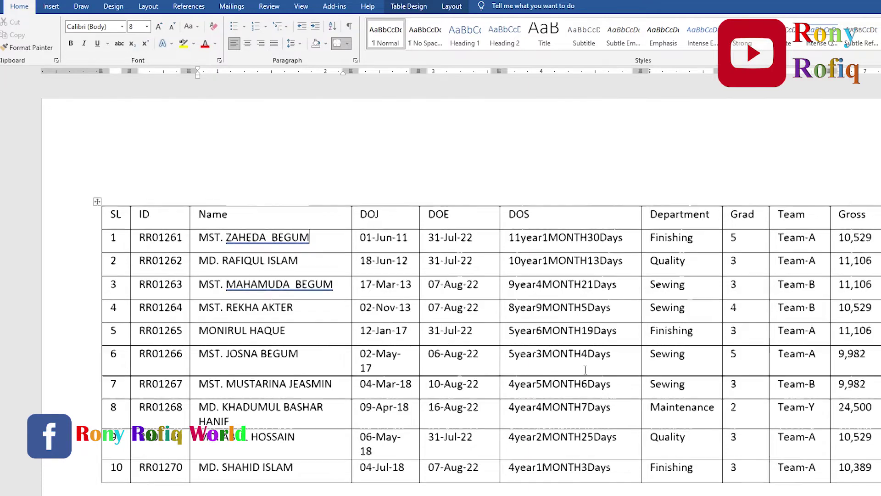
{"action": "scroll", "coordinate": [584, 370], "scroll_direction": "down", "scroll_amount": 3}
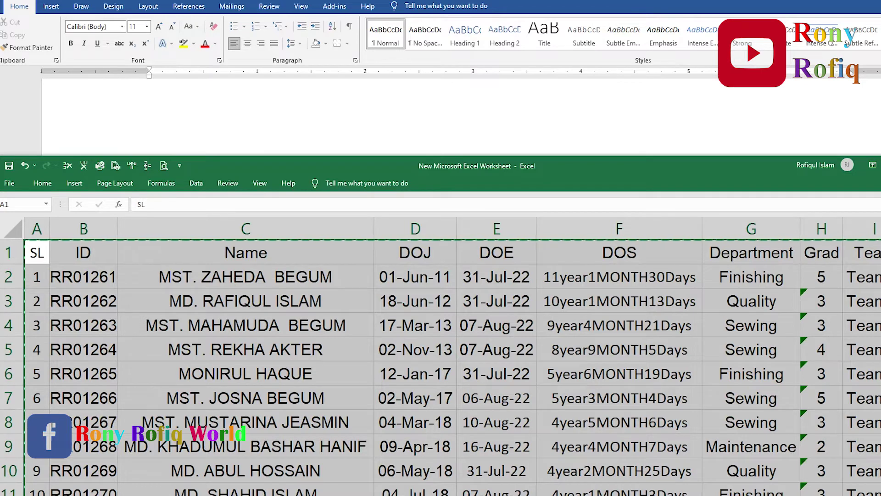
Step: Open Paste Special from the Home Paste dropdown in the Word document
{"action": "left_click", "coordinate": [276, 122]}
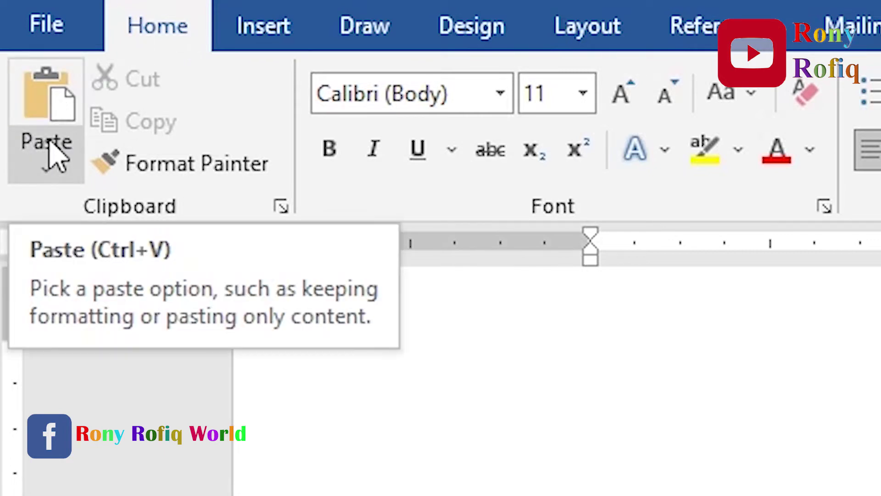
{"action": "left_click", "coordinate": [47, 172]}
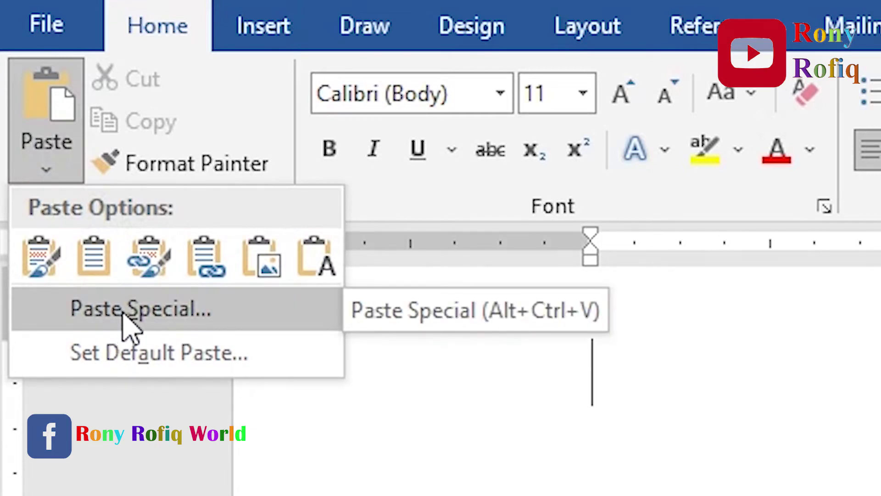
{"action": "left_click", "coordinate": [122, 319]}
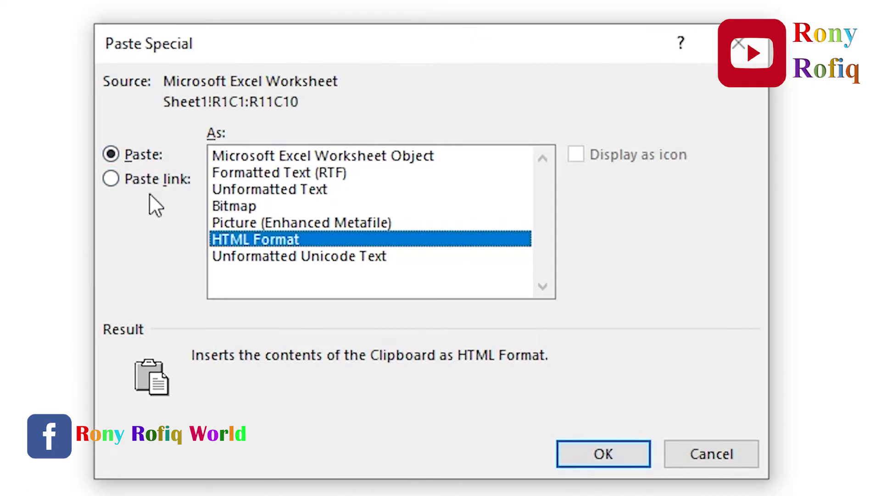
Step: Paste link the table as a Microsoft Excel Worksheet Object and confirm
{"action": "left_click", "coordinate": [118, 180]}
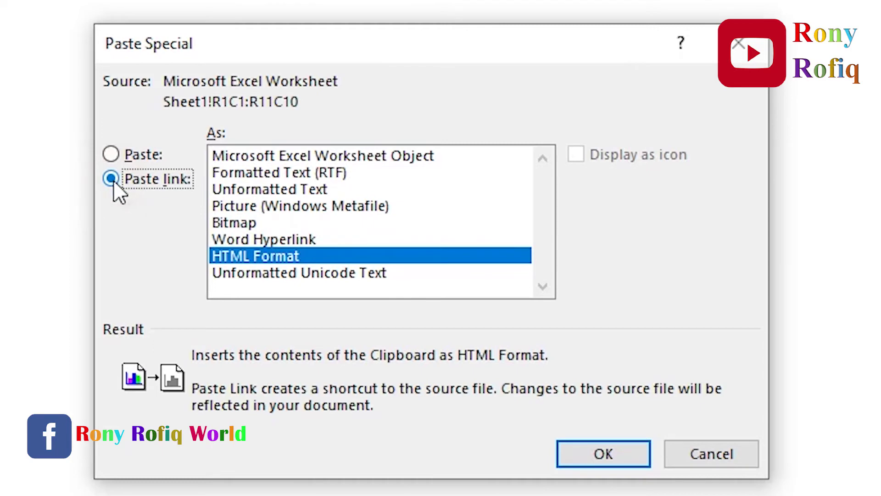
{"action": "left_click", "coordinate": [281, 158]}
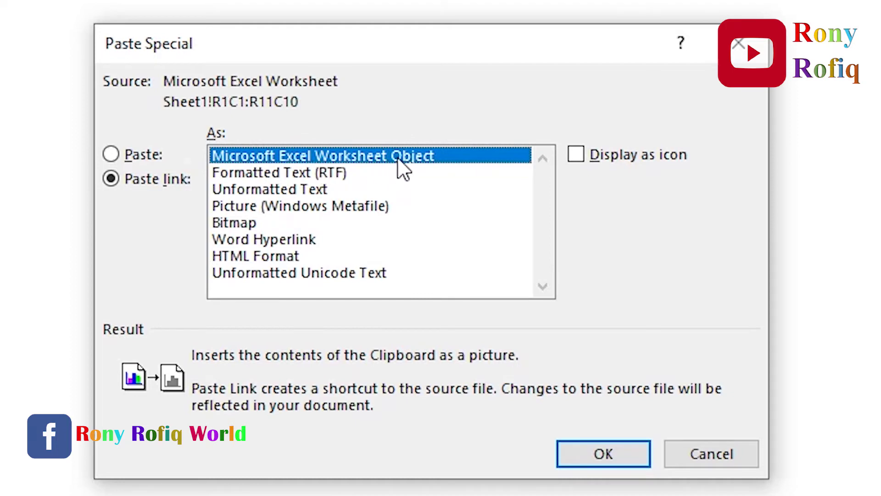
{"action": "left_click", "coordinate": [577, 441]}
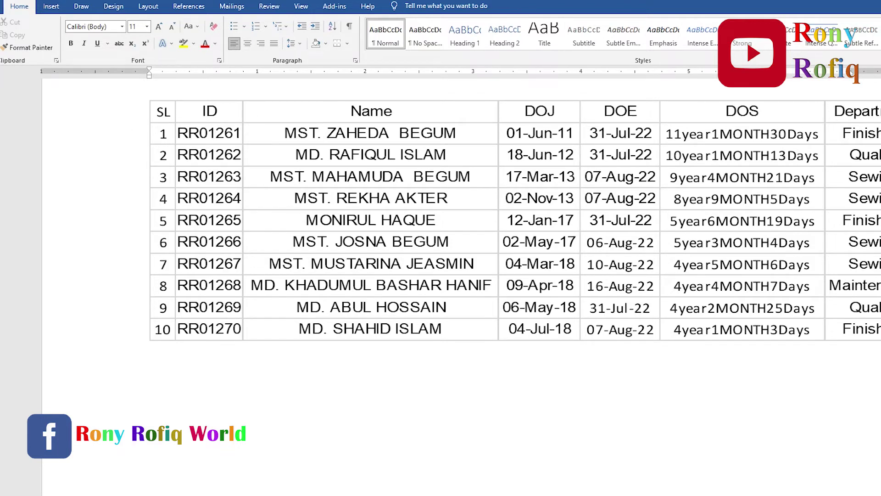
Step: Shift the linked table left via the ruler indent and resize its object border to fit the page
{"action": "scroll", "coordinate": [459, 275], "scroll_direction": "down", "scroll_amount": 4}
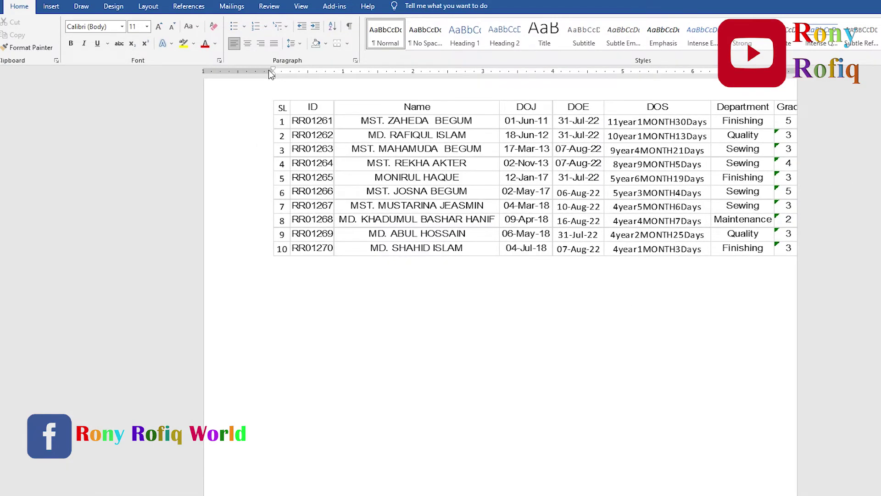
{"action": "left_click_drag", "start_coordinate": [273, 71], "coordinate": [208, 76]}
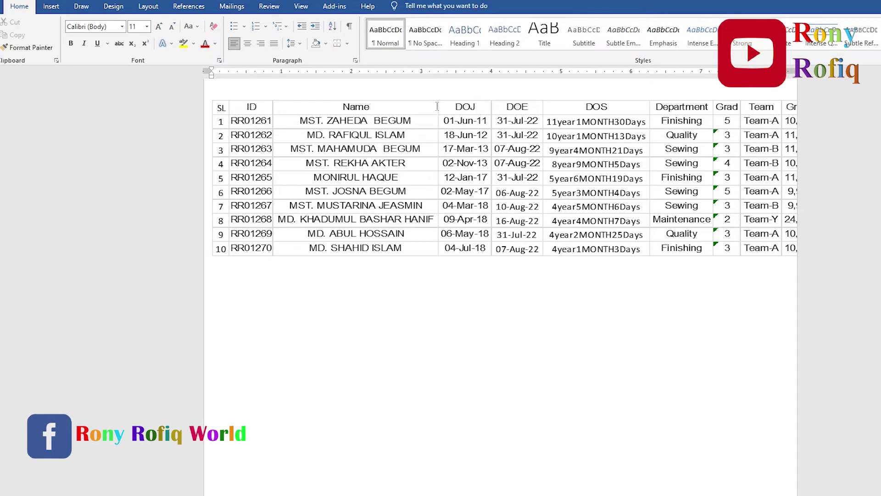
{"action": "left_click", "coordinate": [435, 134]}
{"action": "left_click_drag", "start_coordinate": [797, 177], "coordinate": [795, 181]}
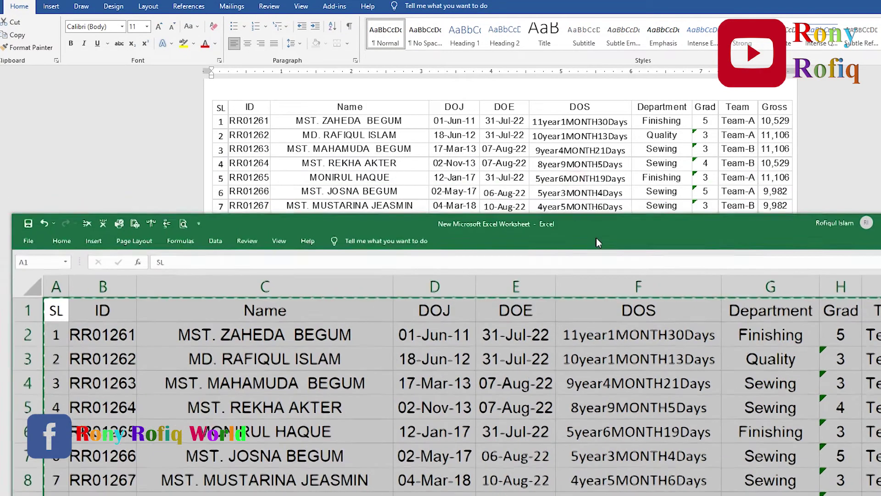
{"action": "left_click_drag", "start_coordinate": [576, 187], "coordinate": [602, 232]}
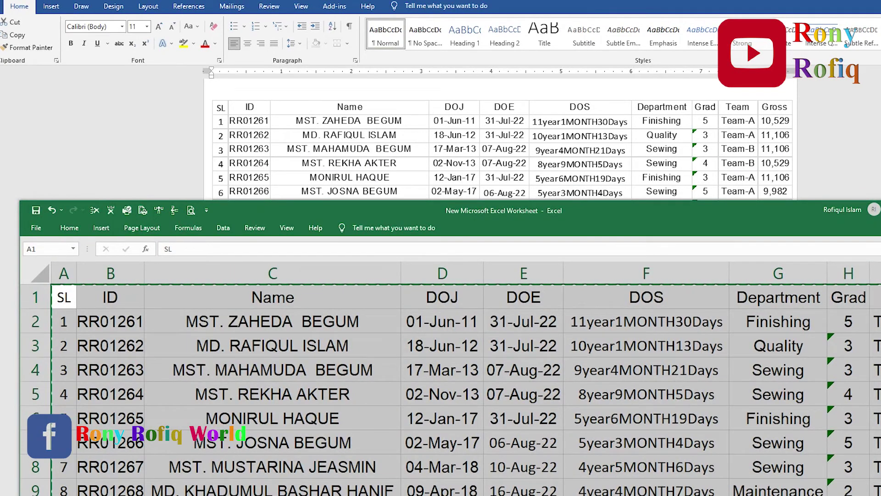
Step: Place the Excel window below the Word table and select the first employee's Name cell C2
{"action": "left_click_drag", "start_coordinate": [816, 215], "coordinate": [821, 123]}
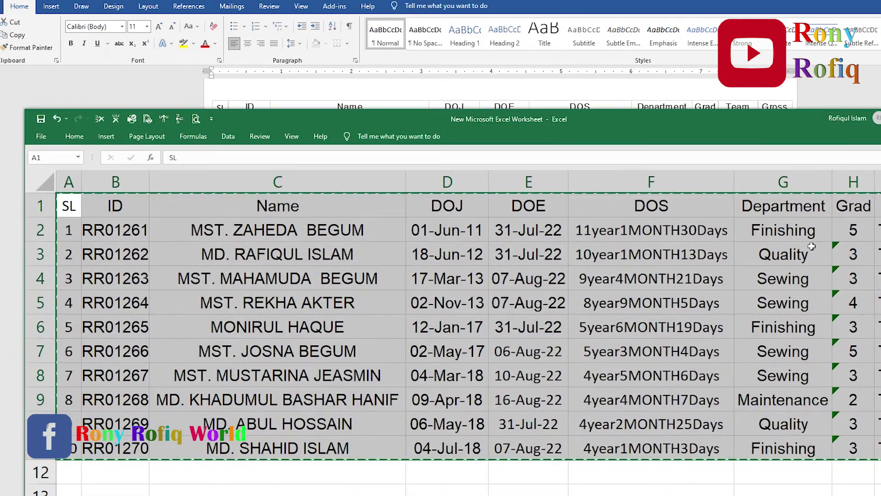
{"action": "scroll", "coordinate": [811, 246], "scroll_direction": "down", "scroll_amount": 4}
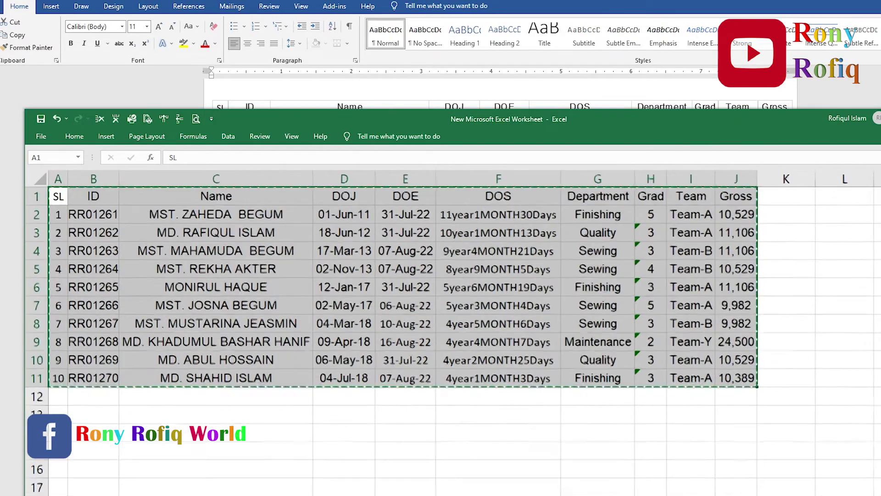
{"action": "left_click_drag", "start_coordinate": [709, 123], "coordinate": [818, 234]}
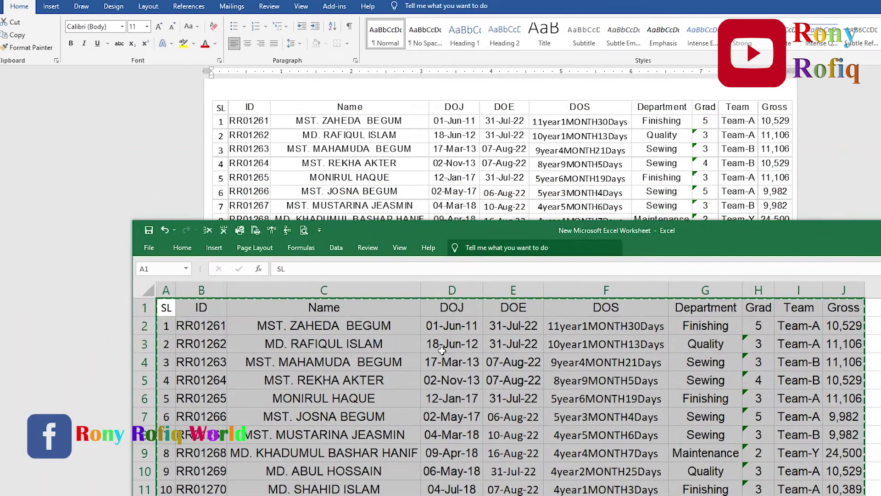
{"action": "left_click", "coordinate": [345, 358]}
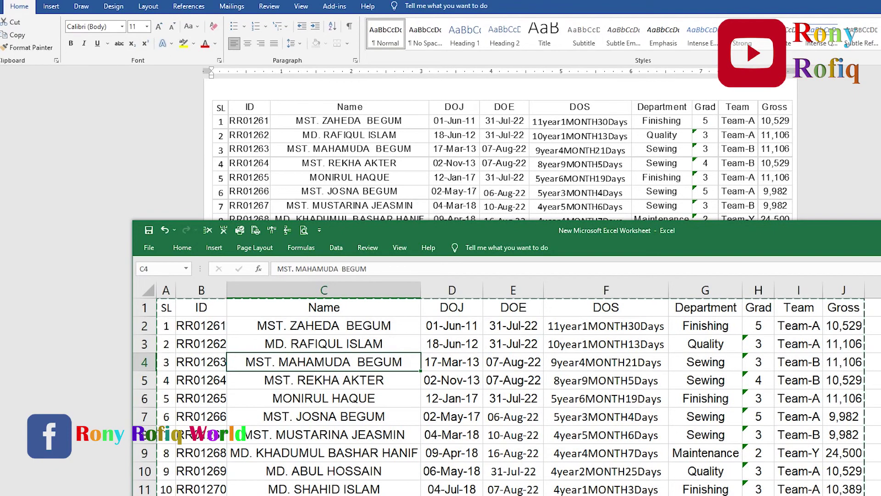
{"action": "scroll", "coordinate": [310, 394], "scroll_direction": "down", "scroll_amount": 2}
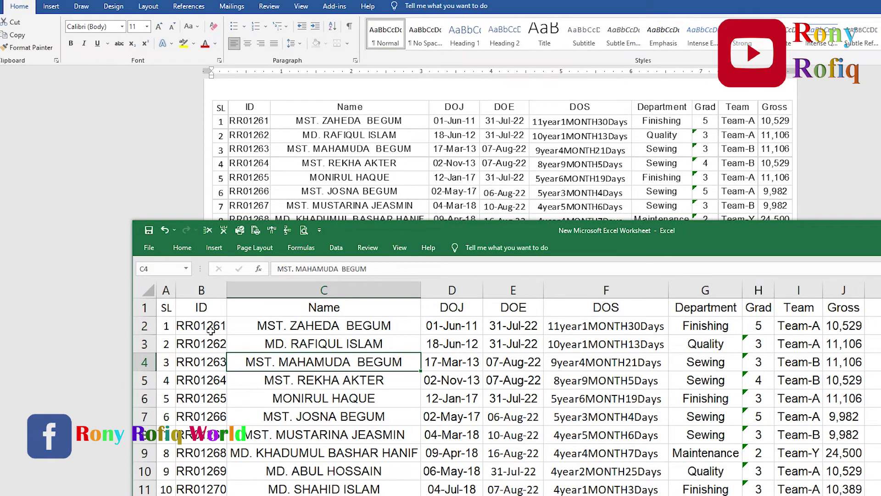
{"action": "key", "text": "Up"}
{"action": "key", "text": "Up"}
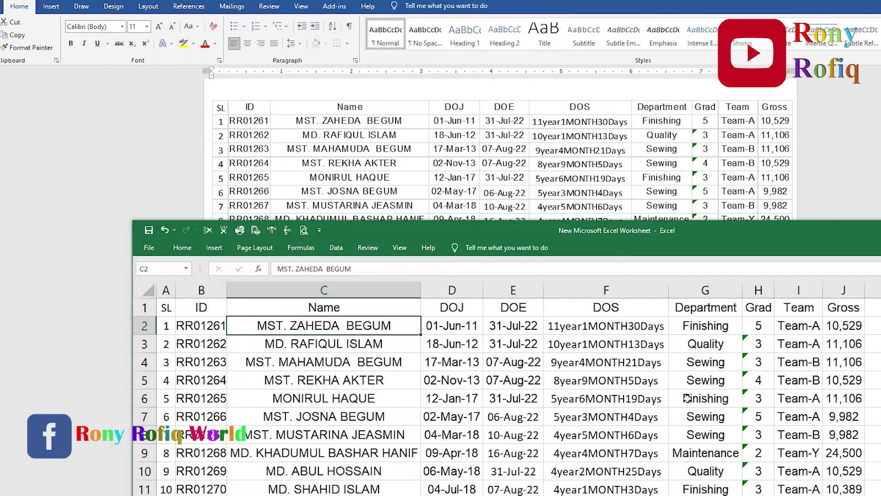
{"action": "left_click", "coordinate": [188, 248]}
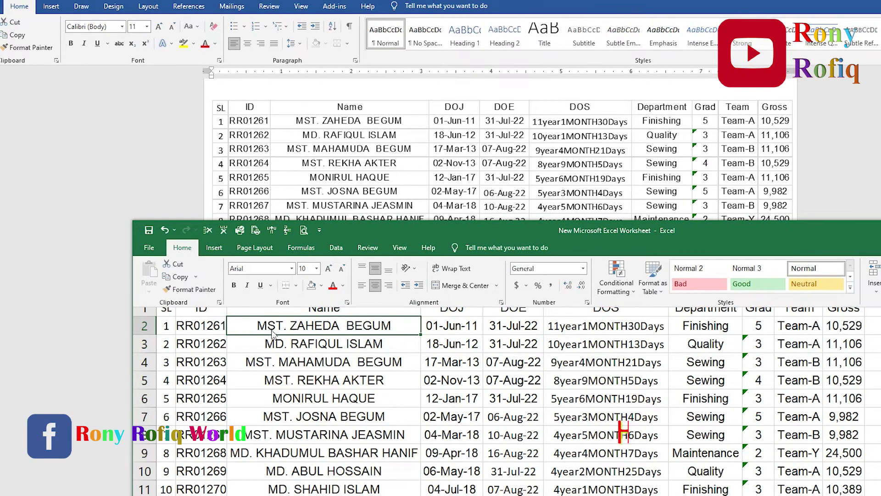
Step: Fill the first employee's Name cell C2 and DOS cell F2 yellow, checking the linked Word table
{"action": "left_click", "coordinate": [321, 285]}
{"action": "left_click", "coordinate": [339, 371]}
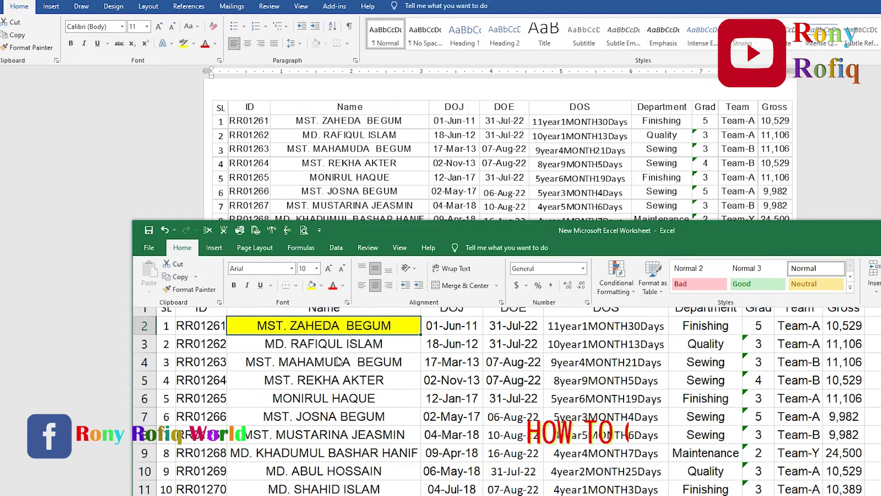
{"action": "left_click", "coordinate": [375, 195]}
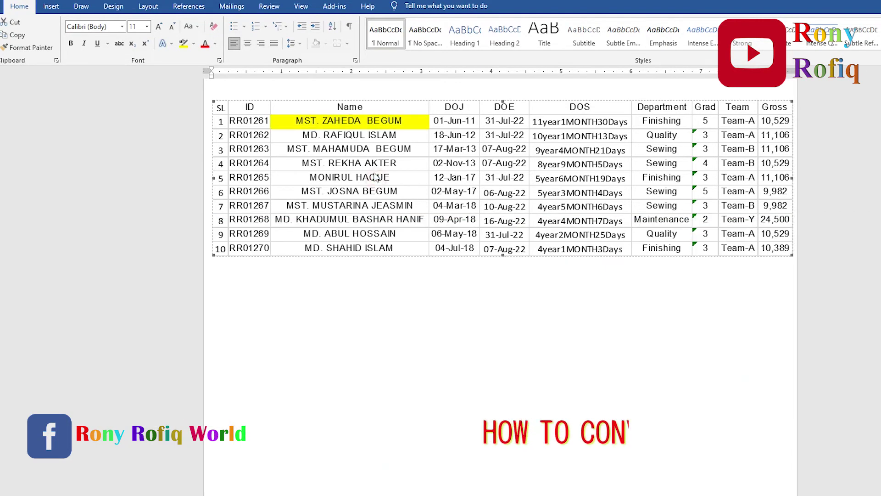
{"action": "key", "text": "alt+Tab"}
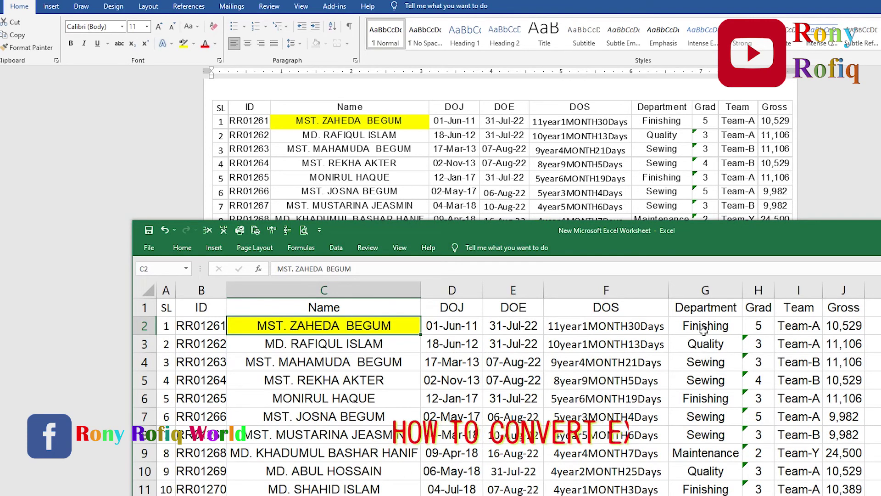
{"action": "left_click", "coordinate": [609, 326]}
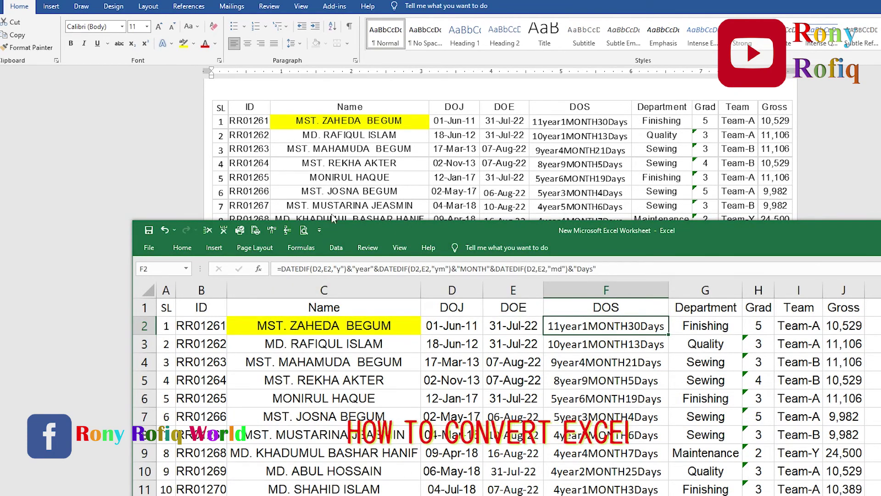
{"action": "left_click", "coordinate": [182, 248]}
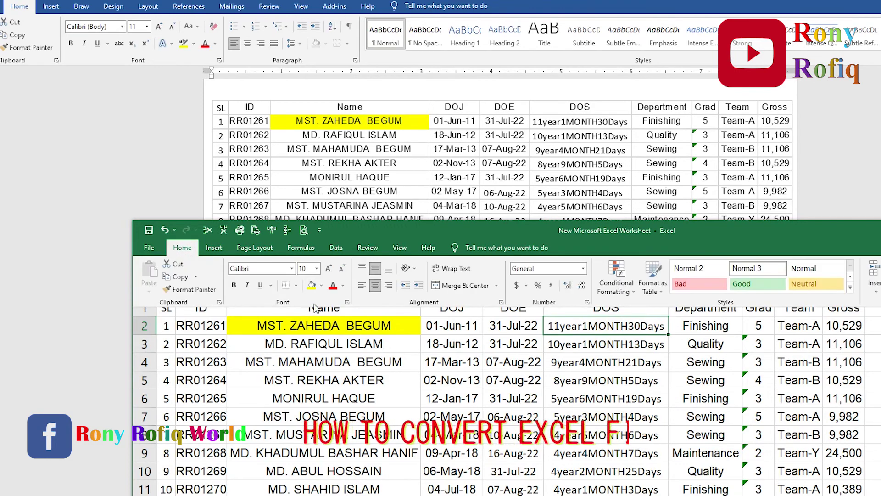
{"action": "left_click", "coordinate": [312, 285]}
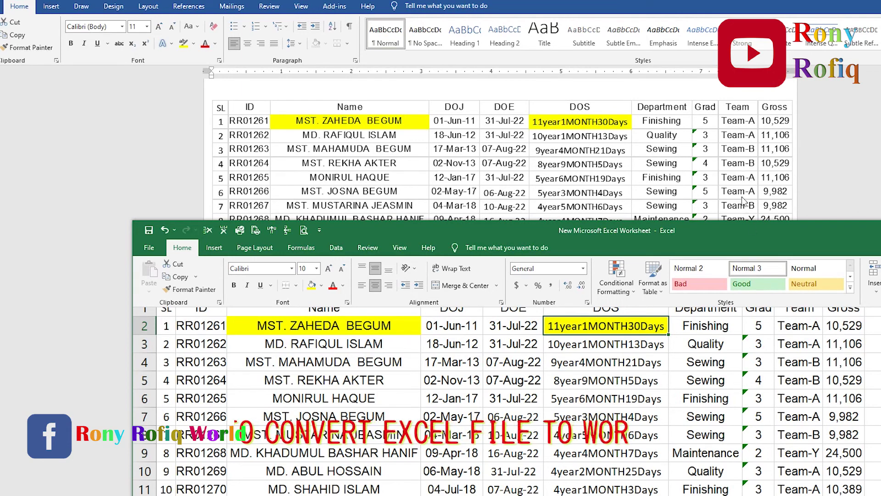
Step: Change the first employee's Gross in J2 to 11,000
{"action": "left_click", "coordinate": [830, 324]}
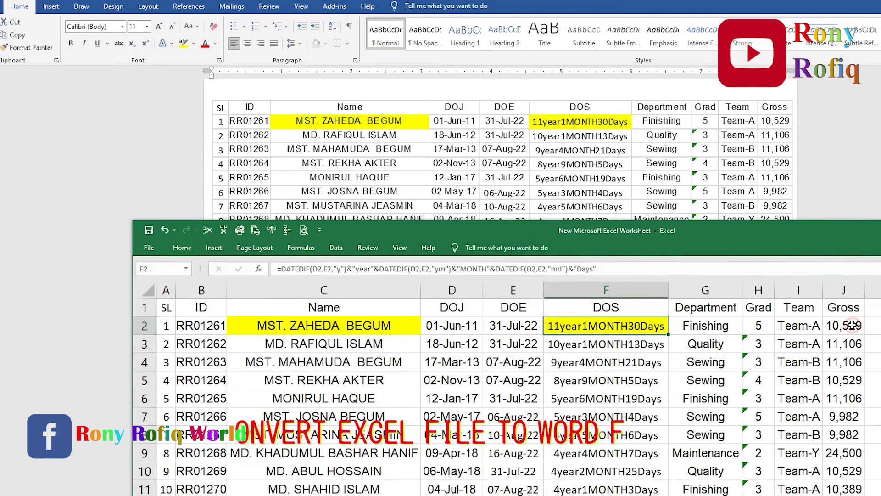
{"action": "left_click", "coordinate": [844, 325]}
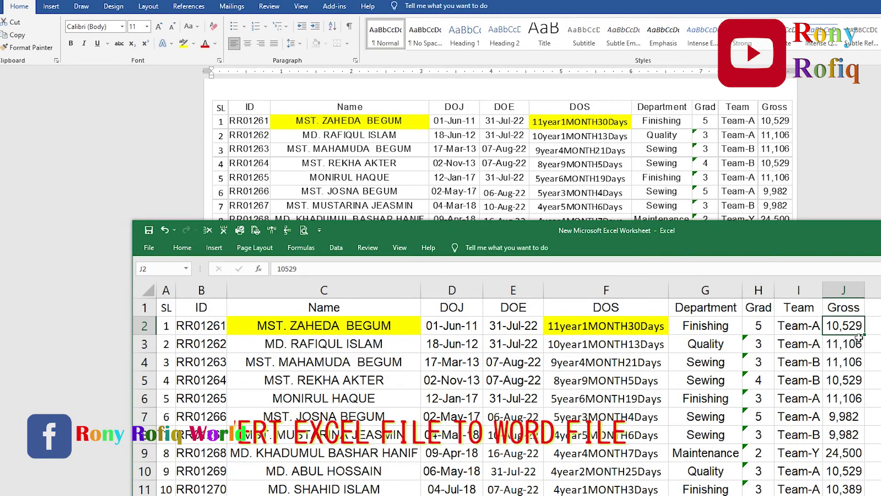
{"action": "type", "text": "11,000"}
{"action": "key", "text": "Return"}
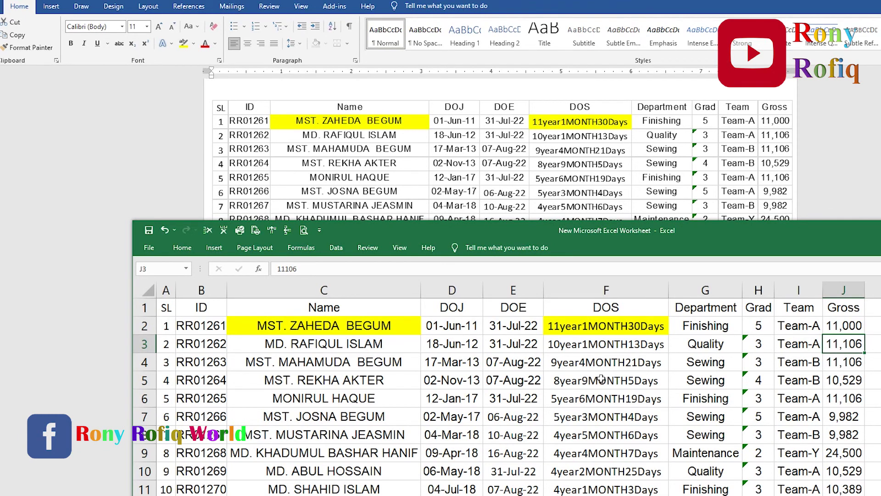
Step: Move the Excel window aside to reveal Word's linked table showing 11,000 Gross
{"action": "left_click_drag", "start_coordinate": [782, 238], "coordinate": [689, 234]}
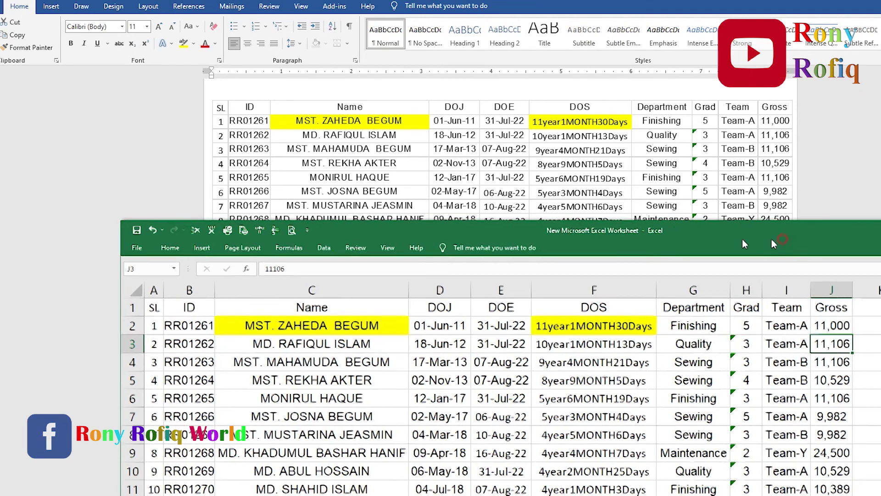